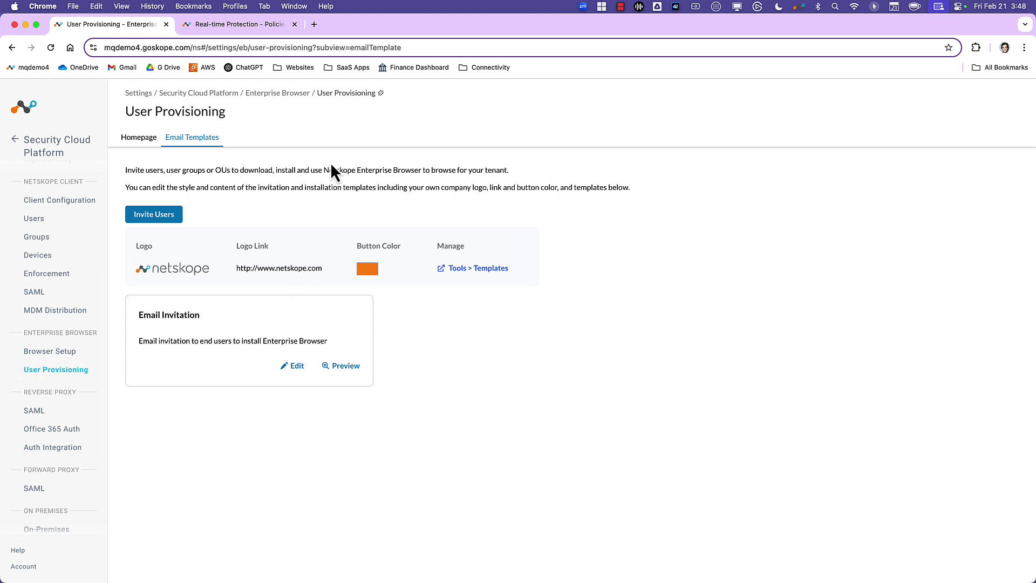
# Step: Open the Invite Users form and browse the list of available users
pyautogui.click(165, 214)
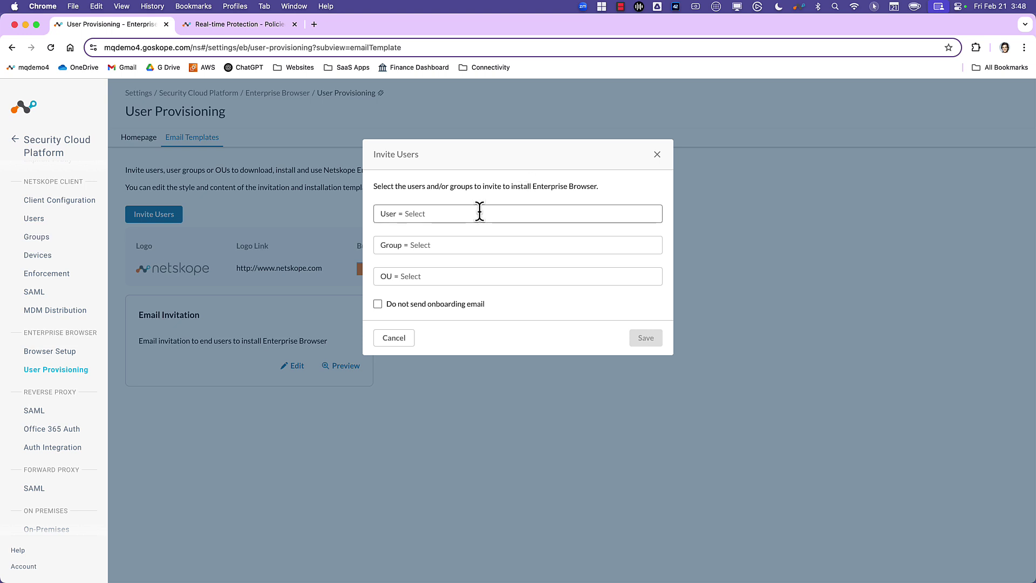
pyautogui.click(461, 216)
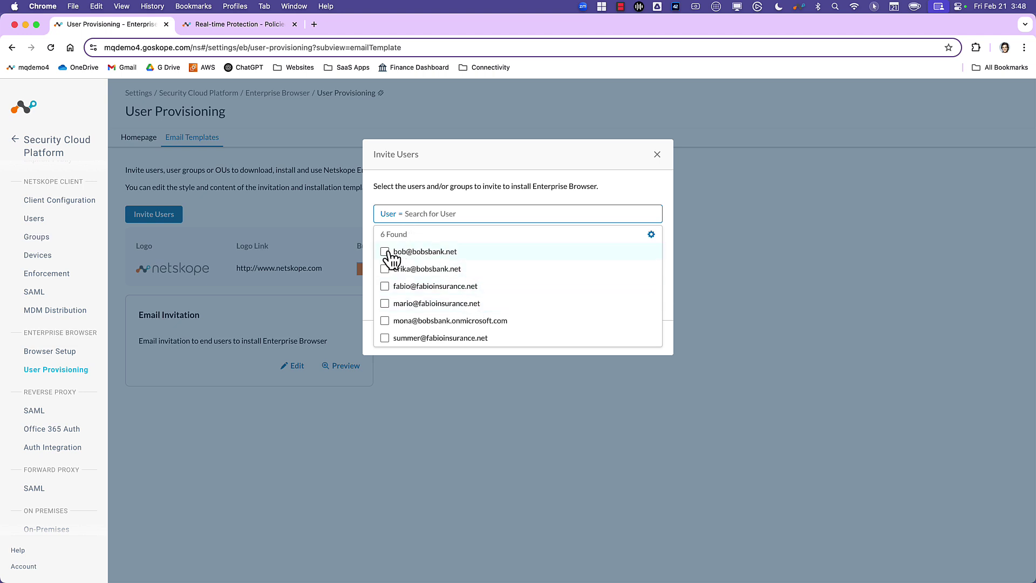
pyautogui.click(659, 157)
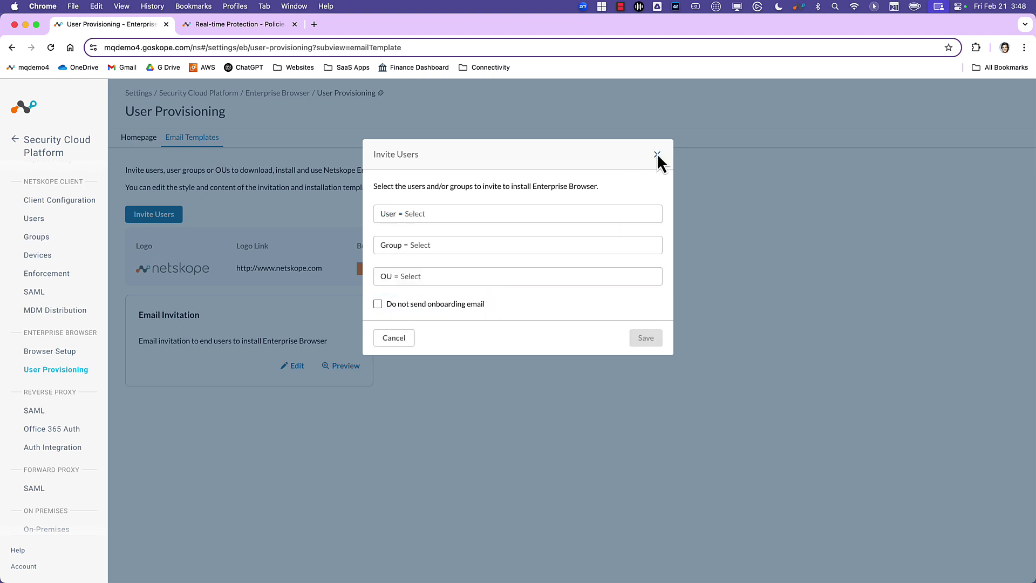
# Step: Dismiss the Invite Users dialog with its X, inviting no one
pyautogui.click(657, 156)
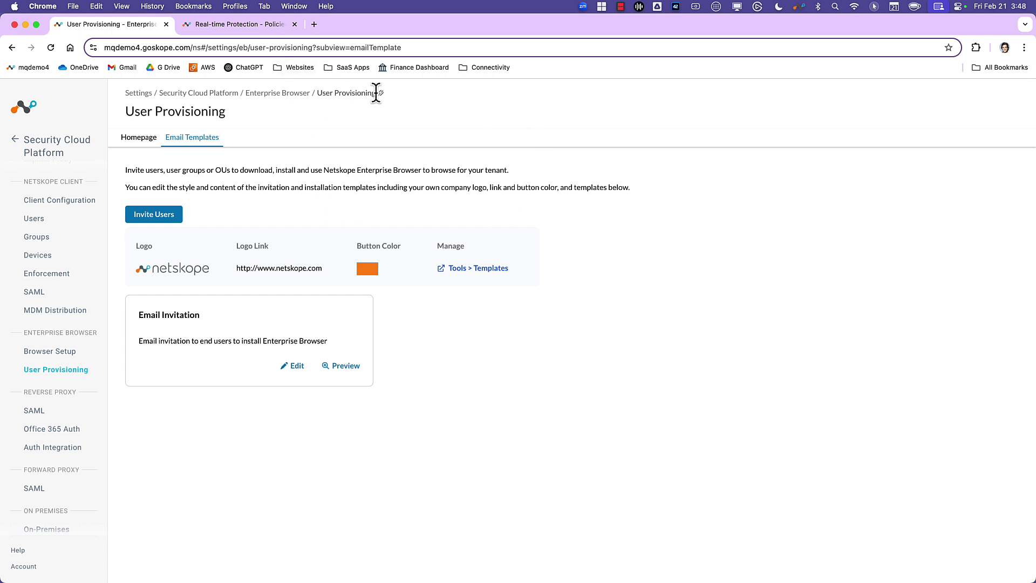
# Step: Open Bob's Bank Home Page for editing from the Homepage tab, review it, and cancel
pyautogui.click(139, 138)
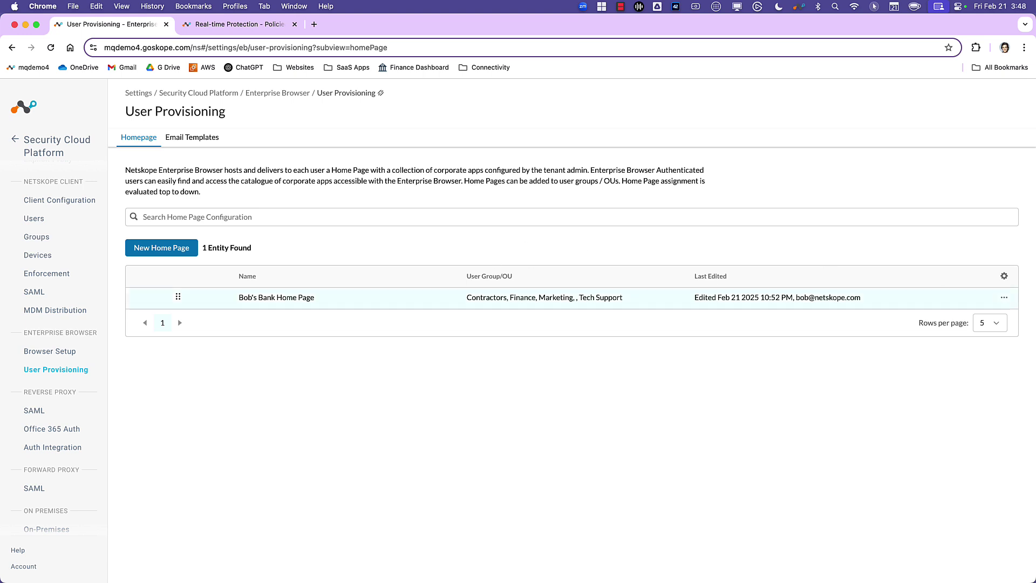
pyautogui.click(1005, 299)
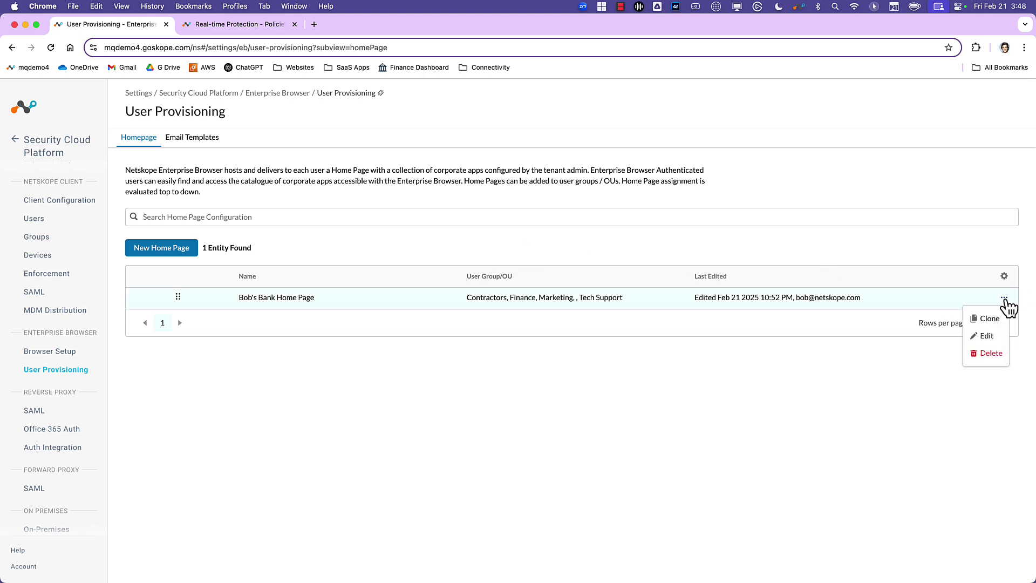
pyautogui.click(990, 335)
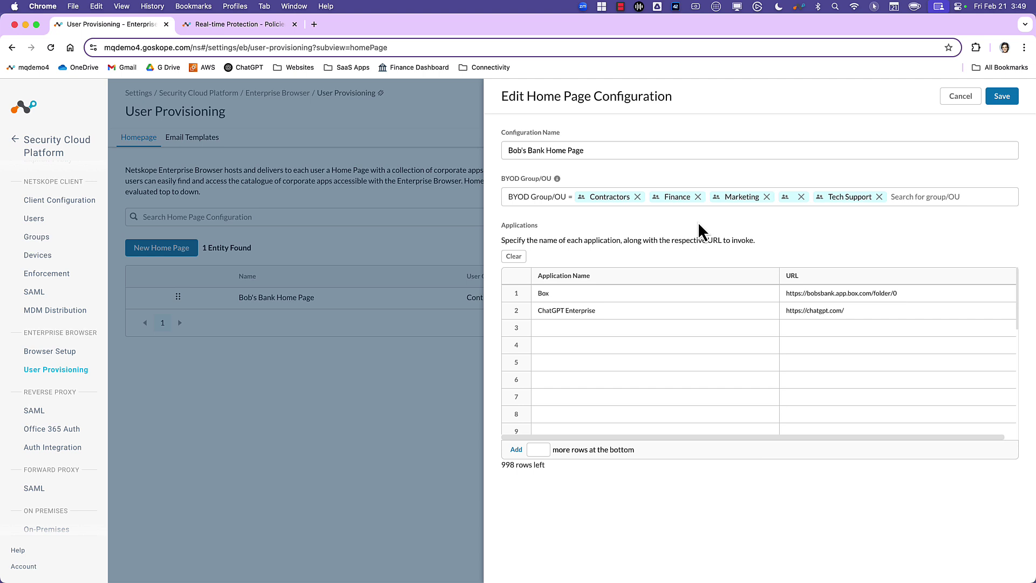
pyautogui.click(956, 99)
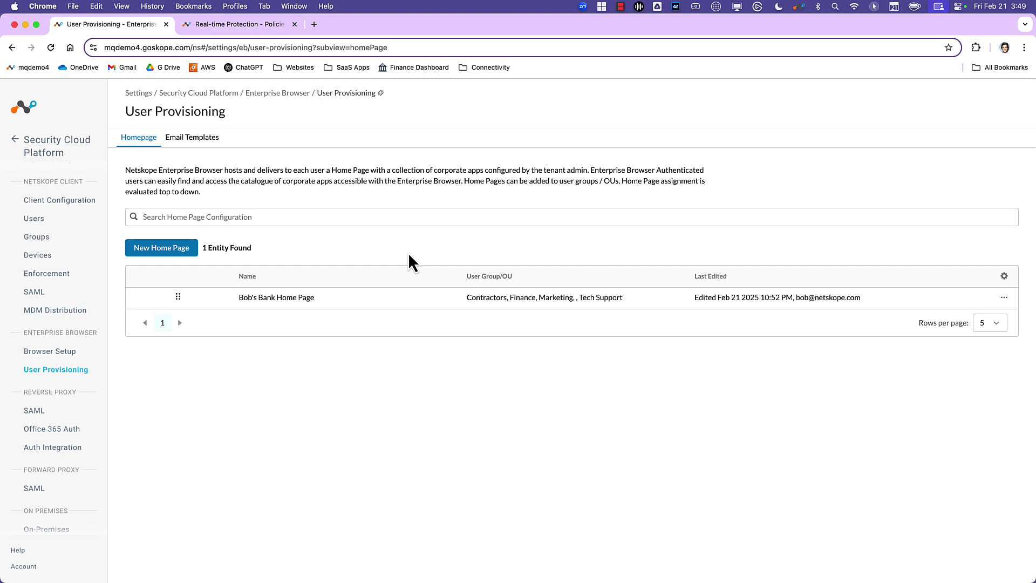
# Step: Create a new Real-time Protection policy with its source Access Method set to Enterprise Browser
pyautogui.click(242, 23)
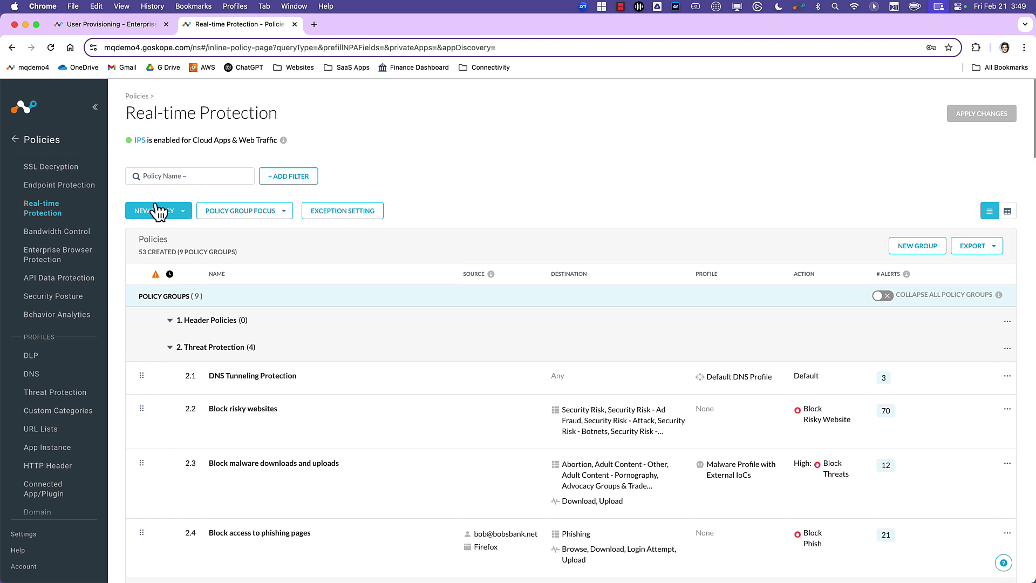
pyautogui.click(173, 214)
pyautogui.click(172, 232)
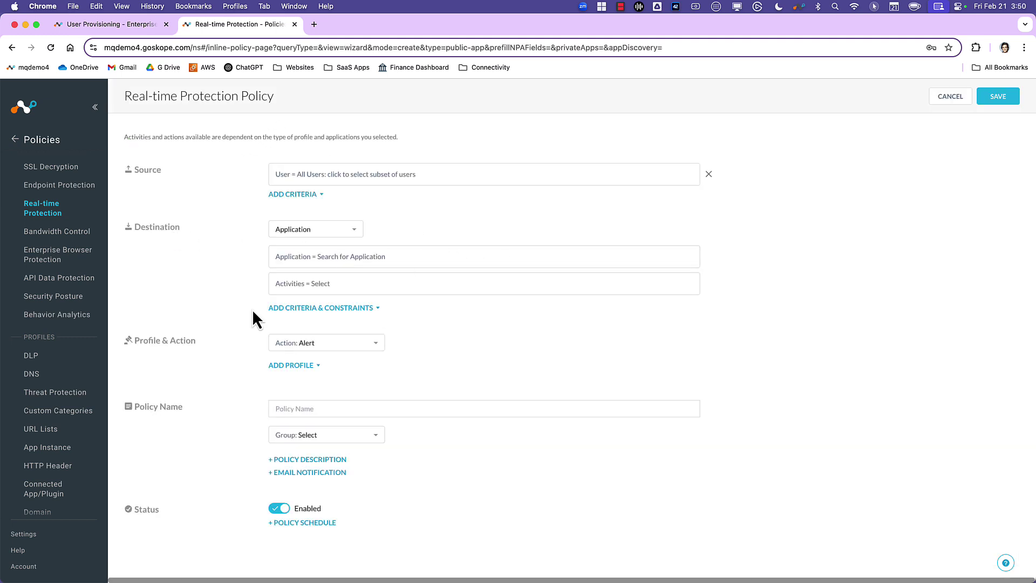
pyautogui.click(290, 195)
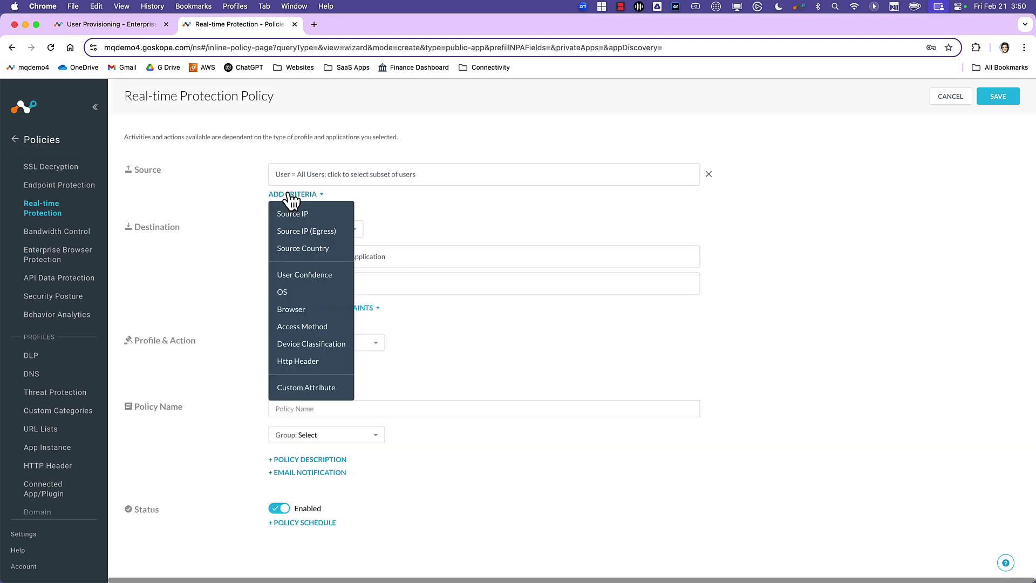
pyautogui.click(323, 327)
pyautogui.click(366, 202)
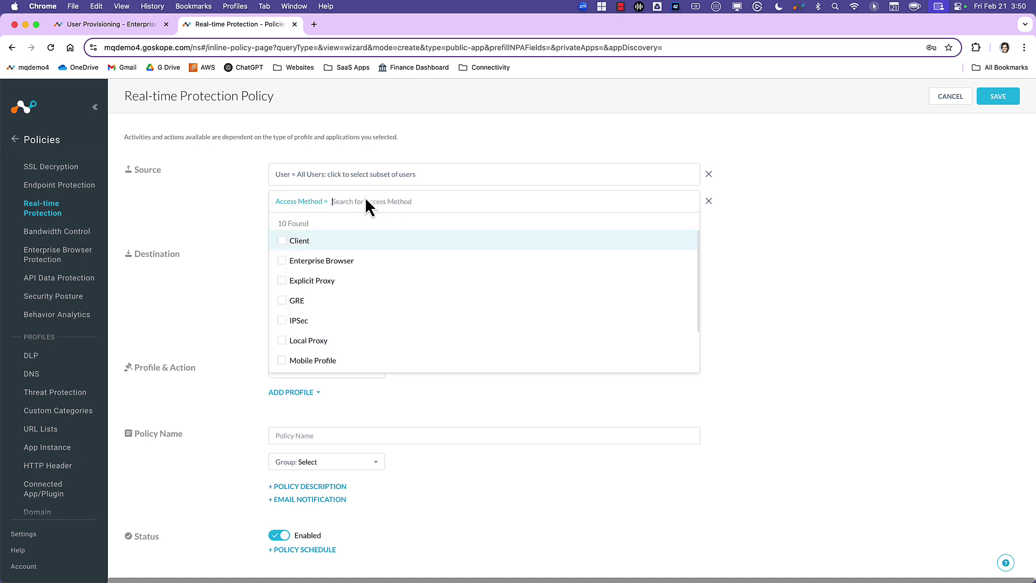
pyautogui.click(283, 262)
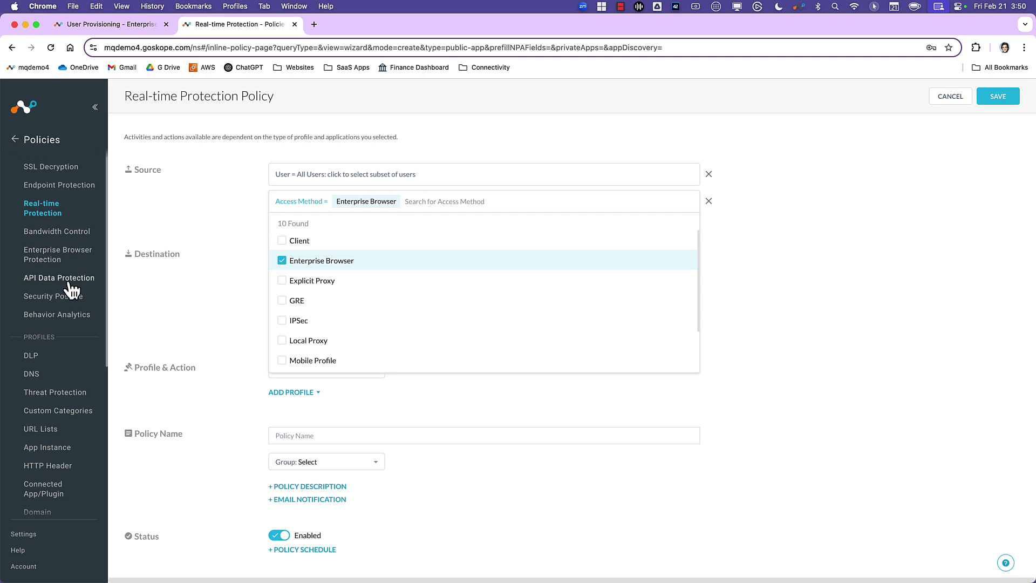
# Step: Open the 'Block pasting data to security websites' policy, keeping website matching by Category
pyautogui.click(73, 258)
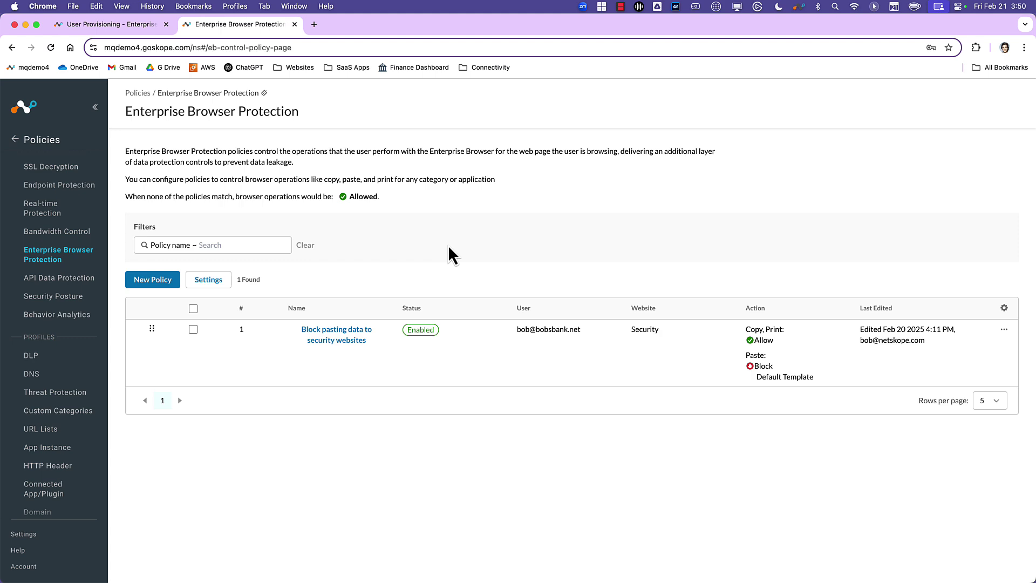
pyautogui.click(350, 338)
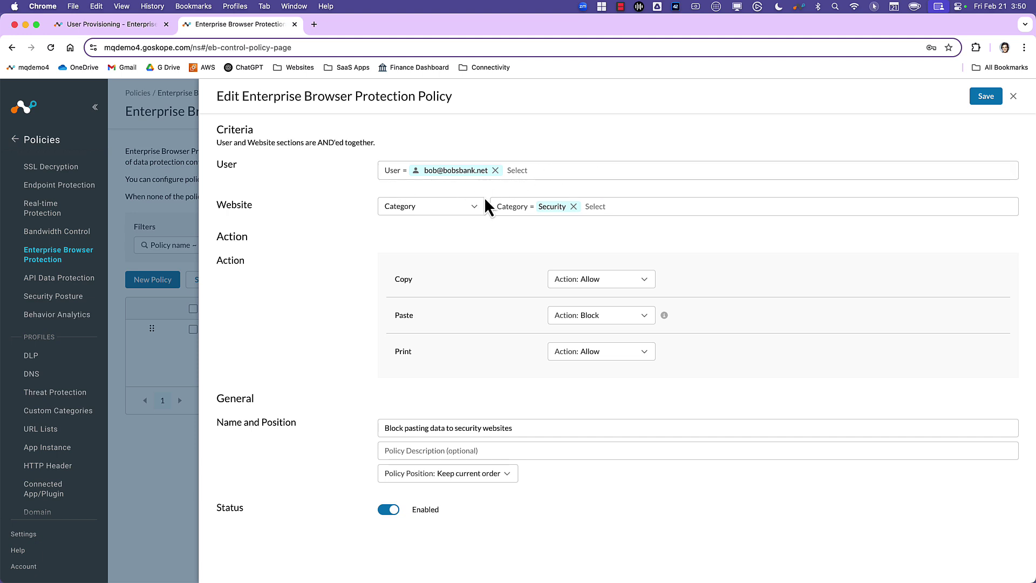
pyautogui.click(456, 206)
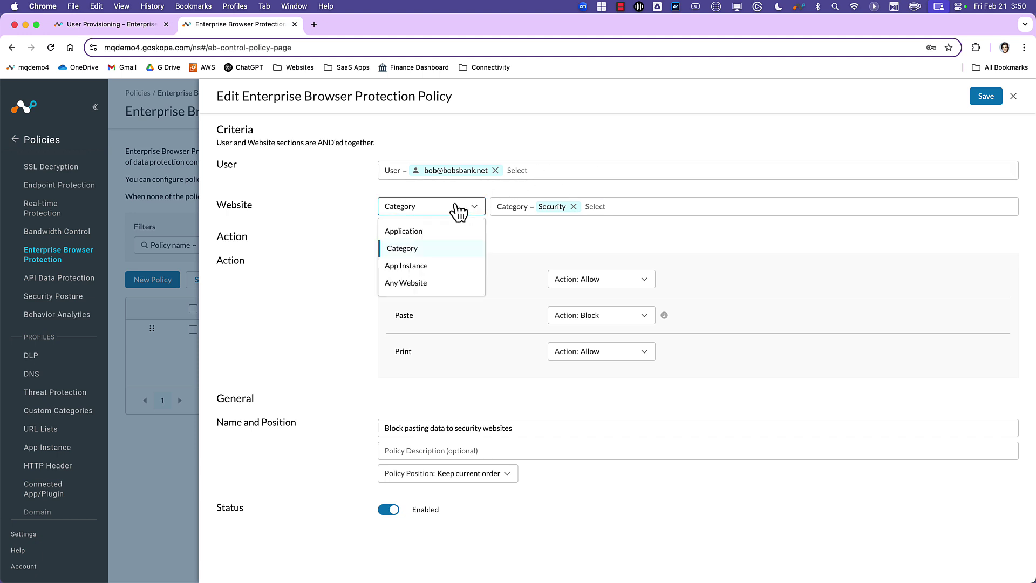
pyautogui.click(545, 227)
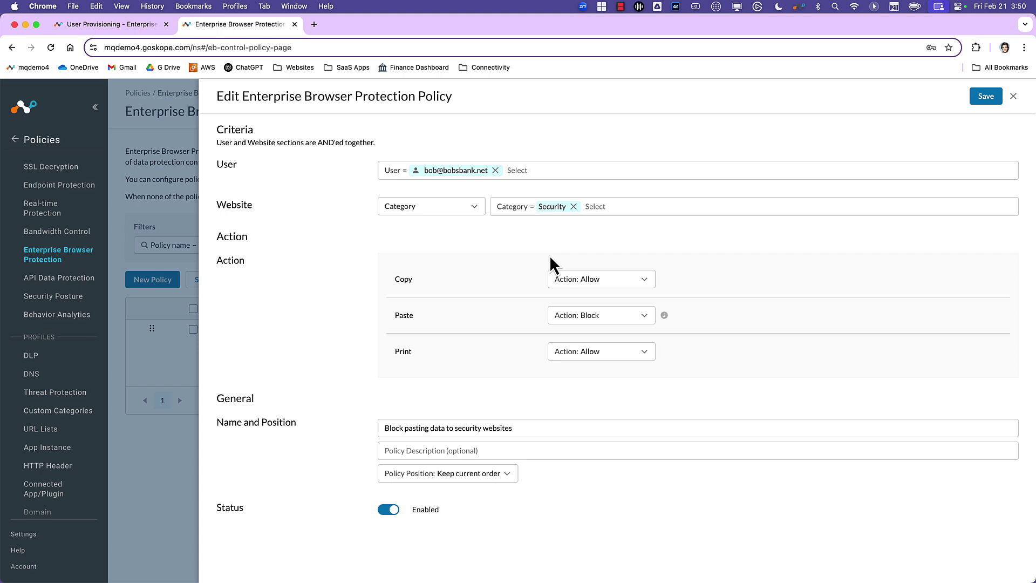
# Step: On the Windows machine, launch Netskope Enterprise Browser and load the Home Page with Box and ChatGPT Enterprise
pyautogui.hotkey('ctrl', 'Right')
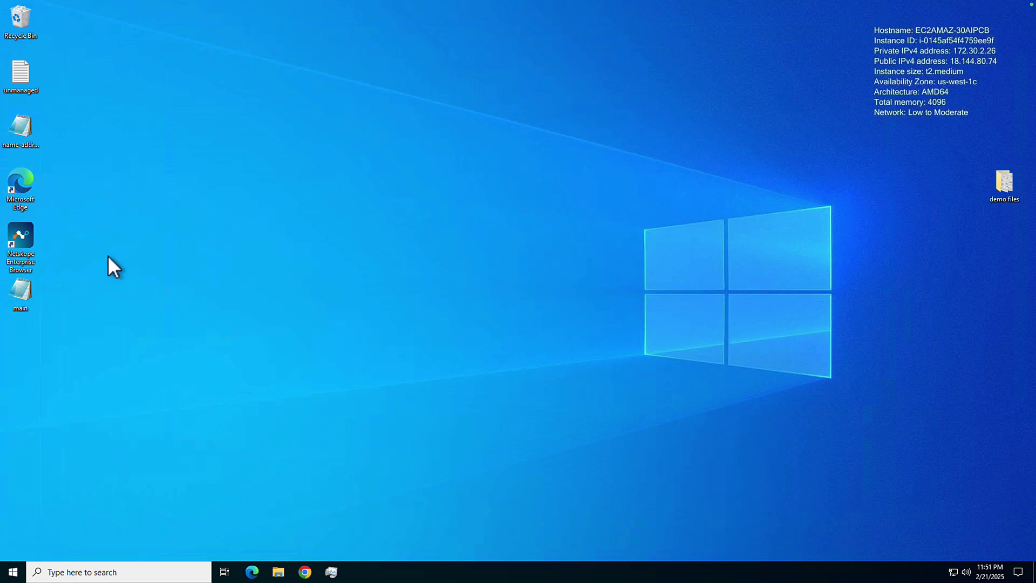
pyautogui.doubleClick(18, 234)
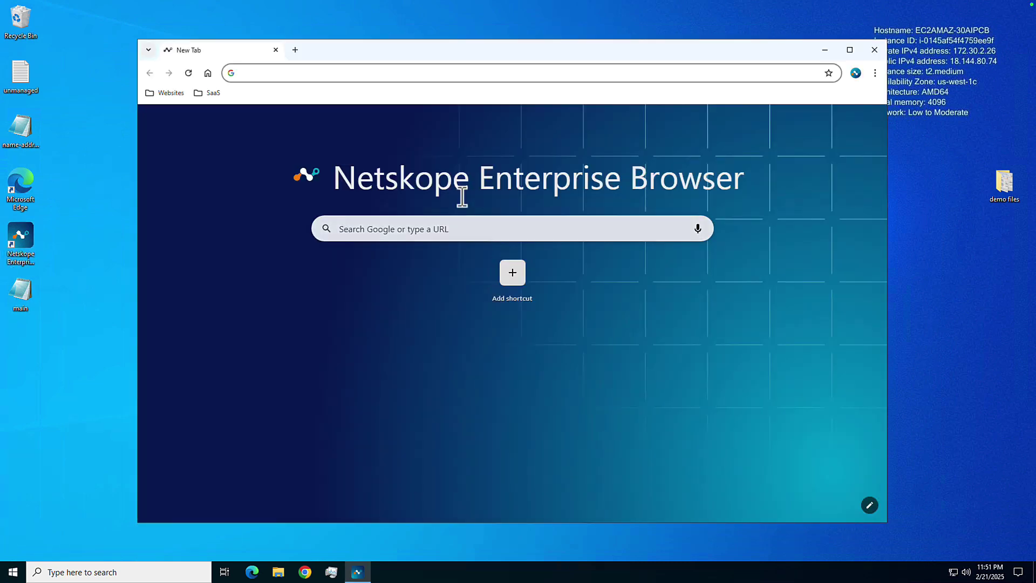
pyautogui.click(209, 73)
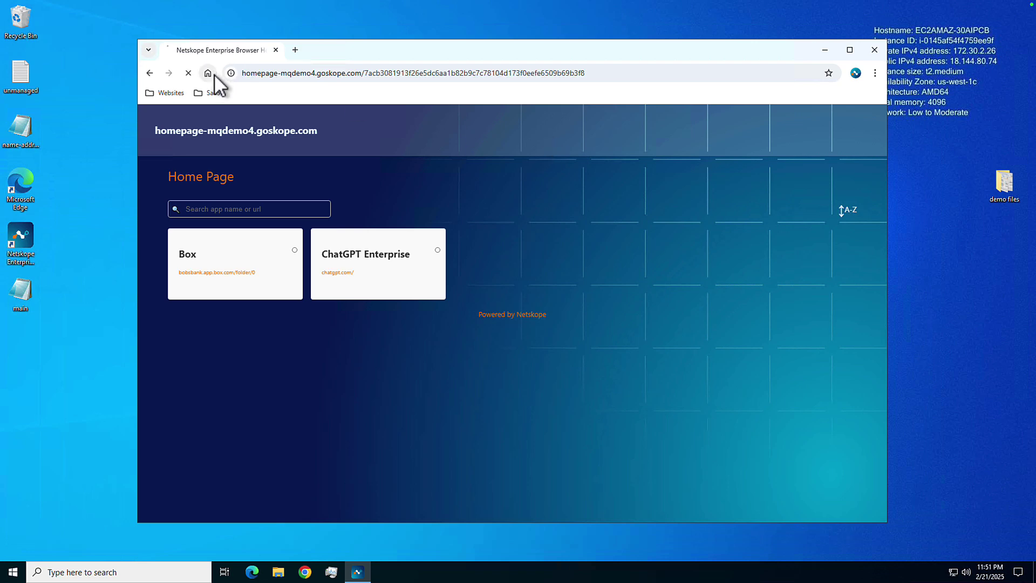
# Step: Visit Leafly and gambling.com from the Websites bookmarks to trigger the warning and justification pages
pyautogui.click(169, 92)
pyautogui.click(197, 117)
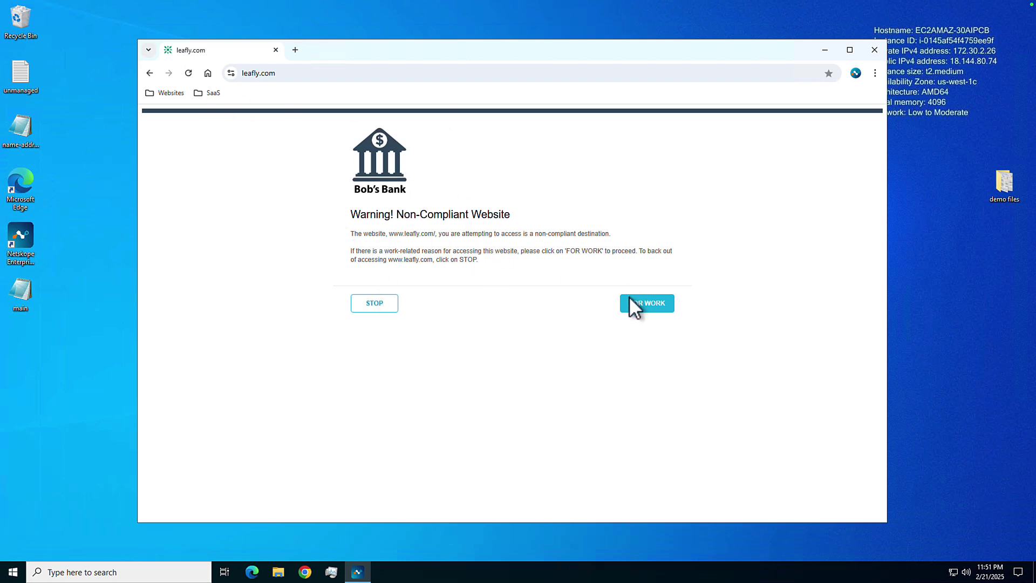
pyautogui.click(168, 94)
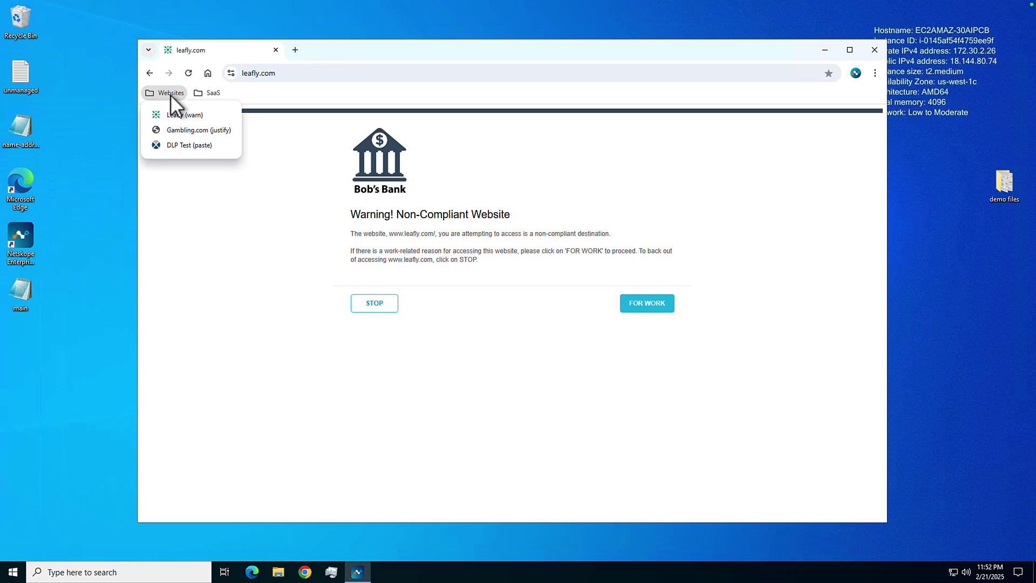
pyautogui.click(186, 126)
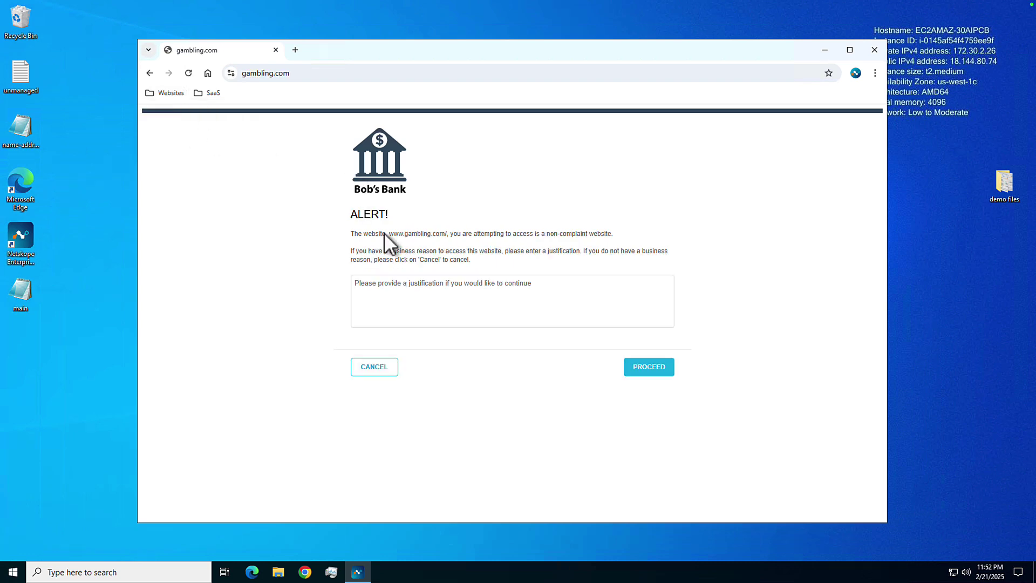
pyautogui.click(172, 93)
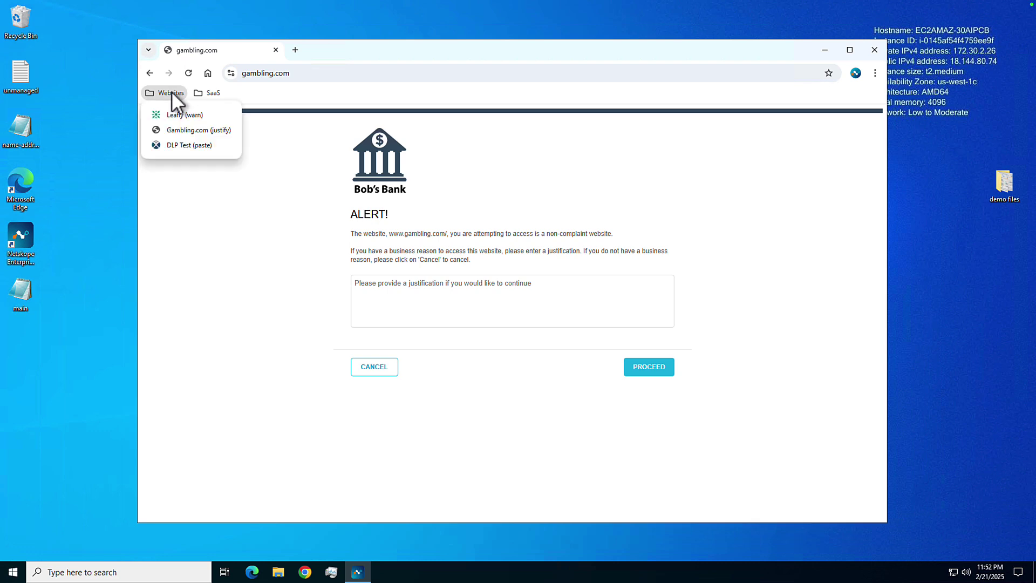
# Step: Copy main.py's code and try pasting it into DLP Test's Test Message box, which policy blocks
pyautogui.click(203, 146)
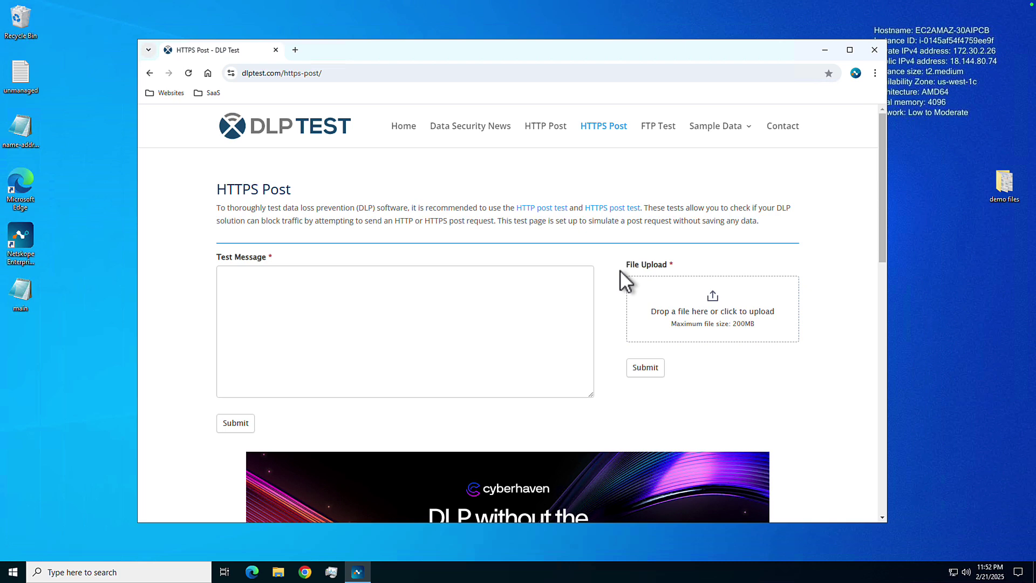
pyautogui.click(394, 283)
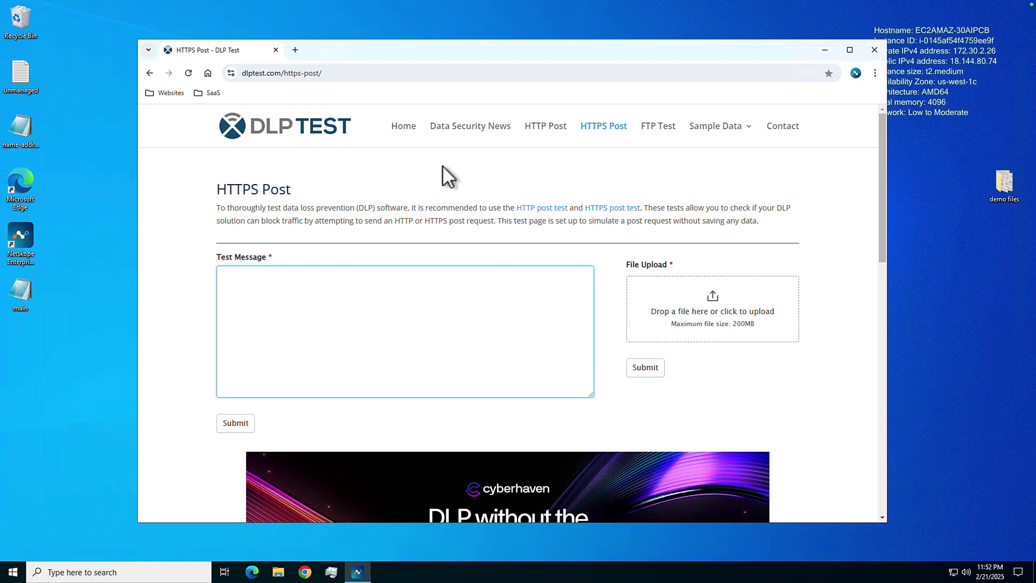
pyautogui.doubleClick(25, 287)
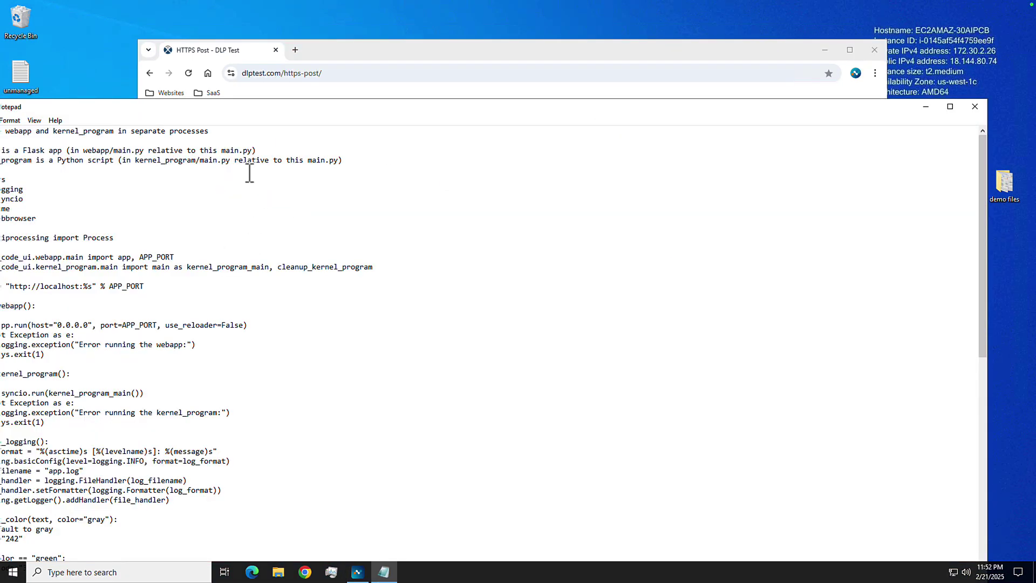
pyautogui.hotkey('ctrl', 'a')
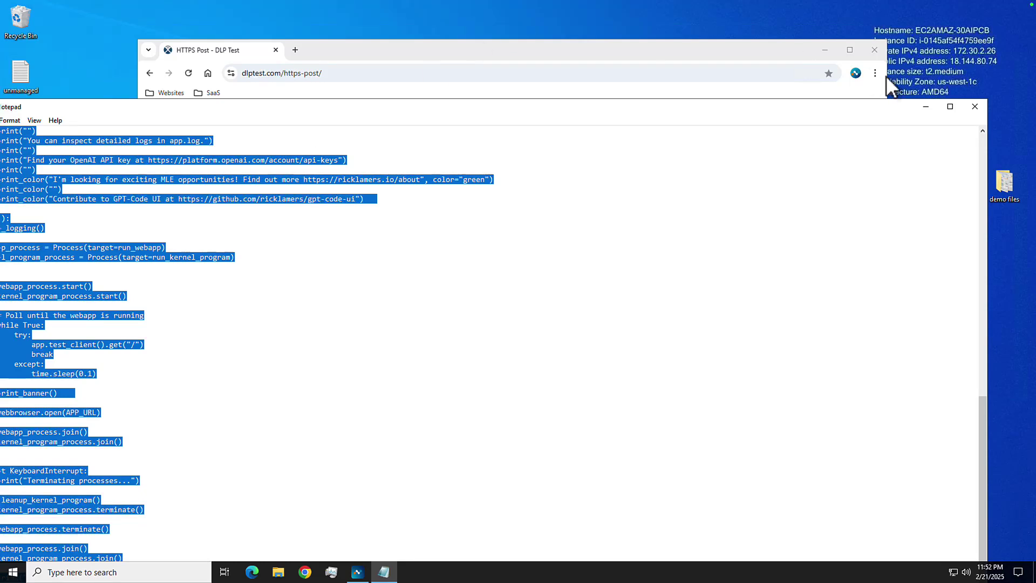
pyautogui.click(974, 106)
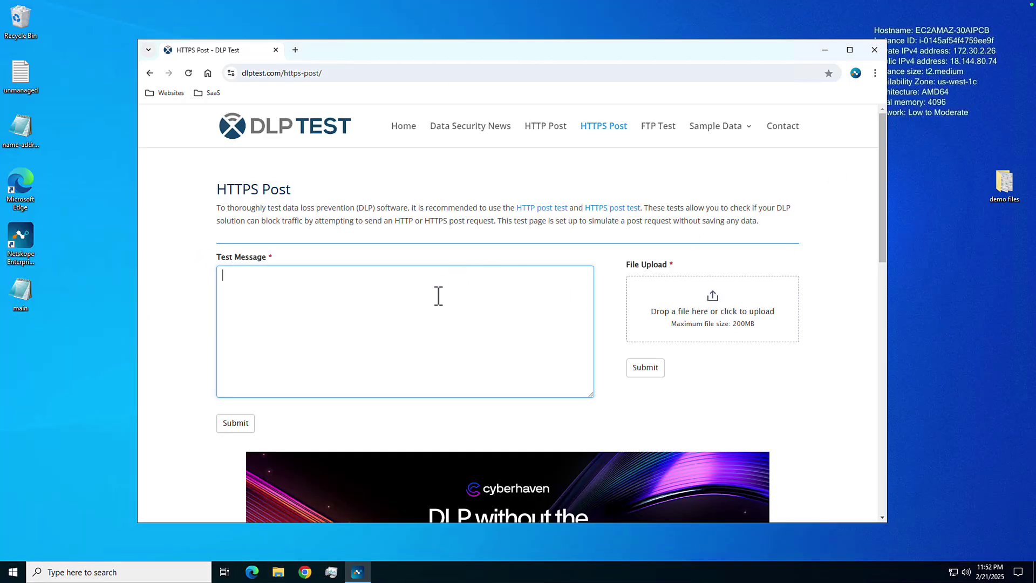
pyautogui.hotkey('ctrl', 'v')
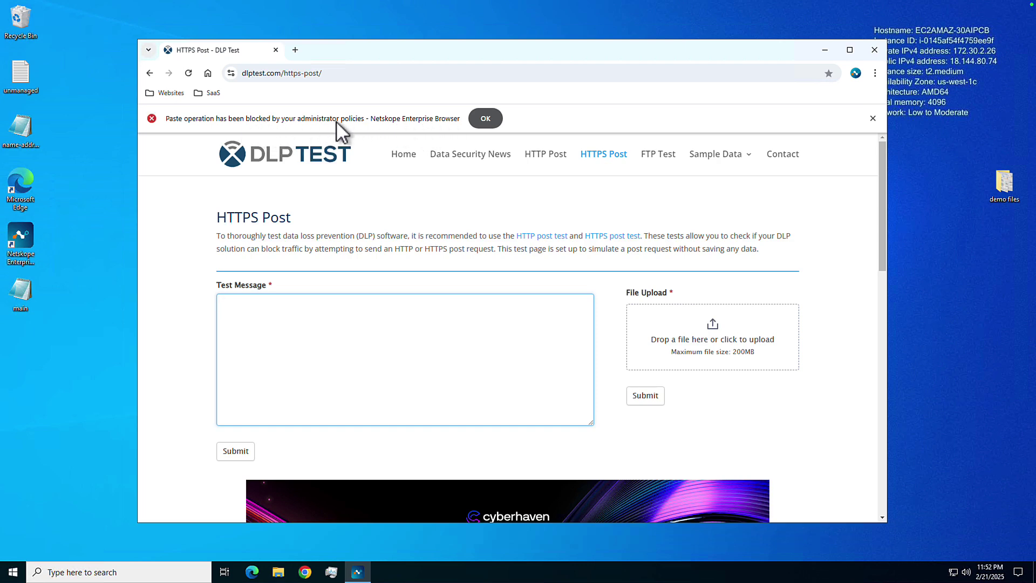
pyautogui.click(488, 120)
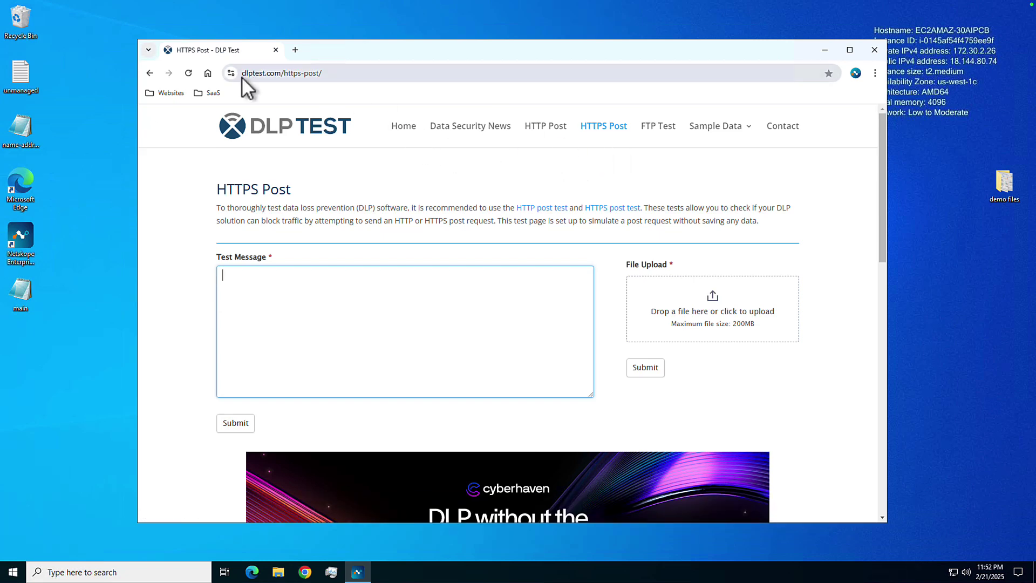
# Step: Open DeepSeek from the SaaS bookmarks, hit the block, and start the security awareness training
pyautogui.click(208, 73)
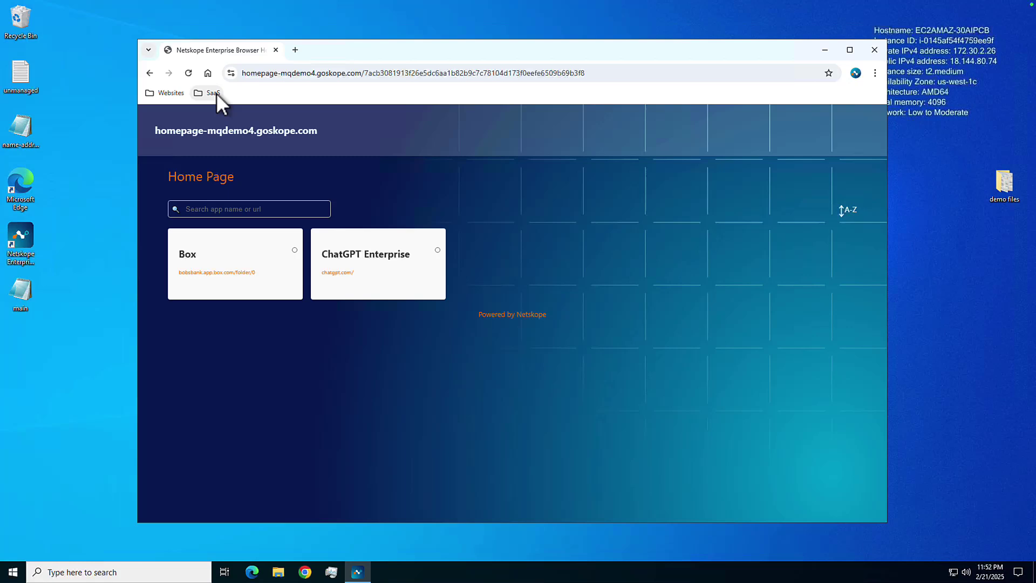
pyautogui.click(213, 92)
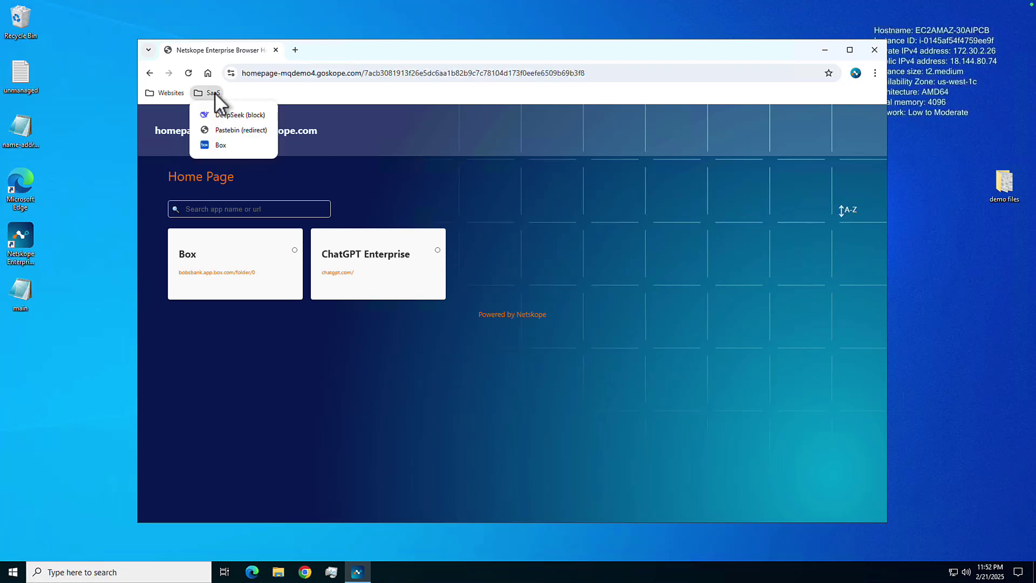
pyautogui.click(254, 115)
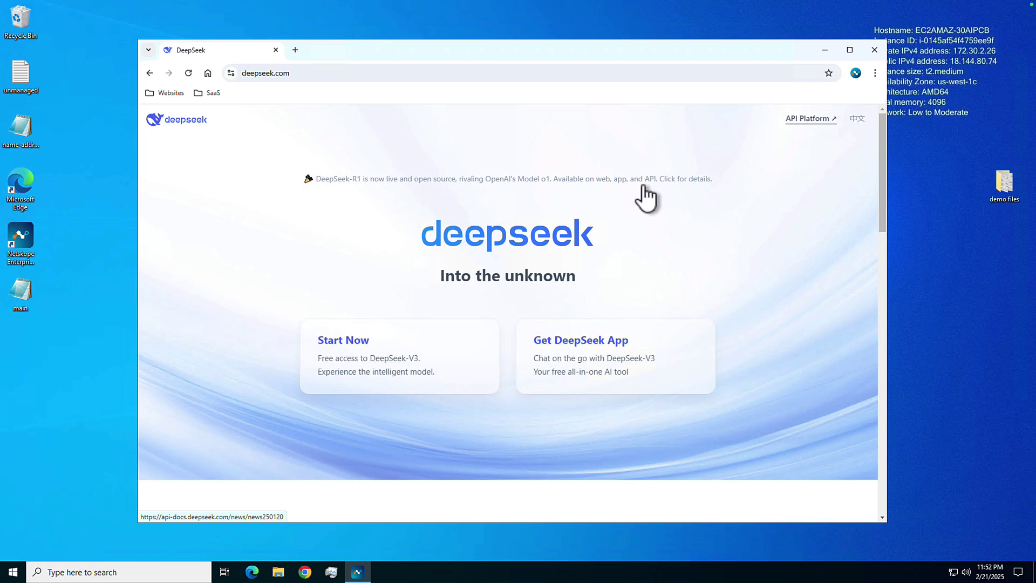
pyautogui.click(345, 341)
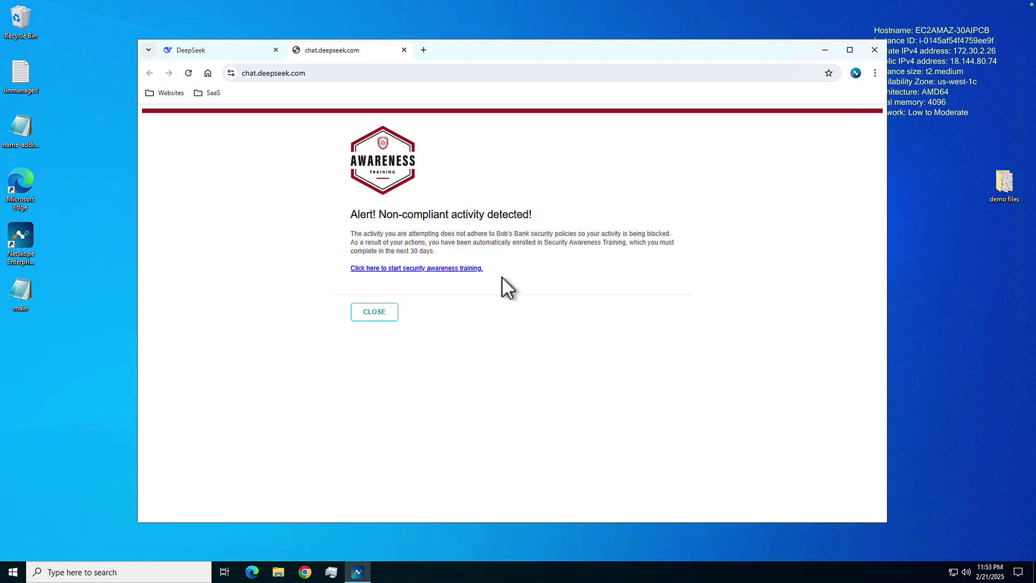
pyautogui.click(437, 268)
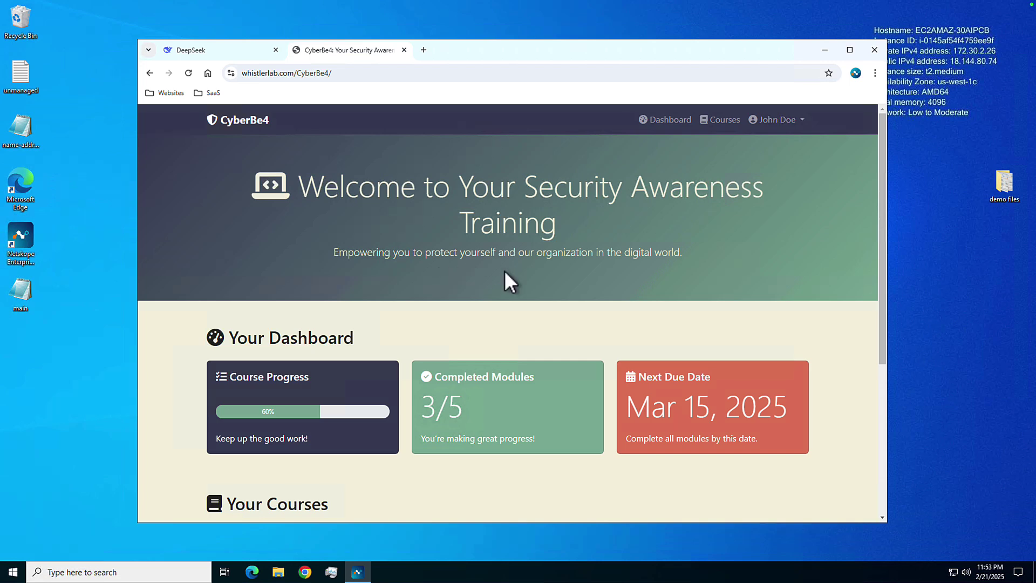
# Step: Open Pastebin from the SaaS bookmarks and follow its redirect to the Bob's Bank App Portal
pyautogui.click(213, 94)
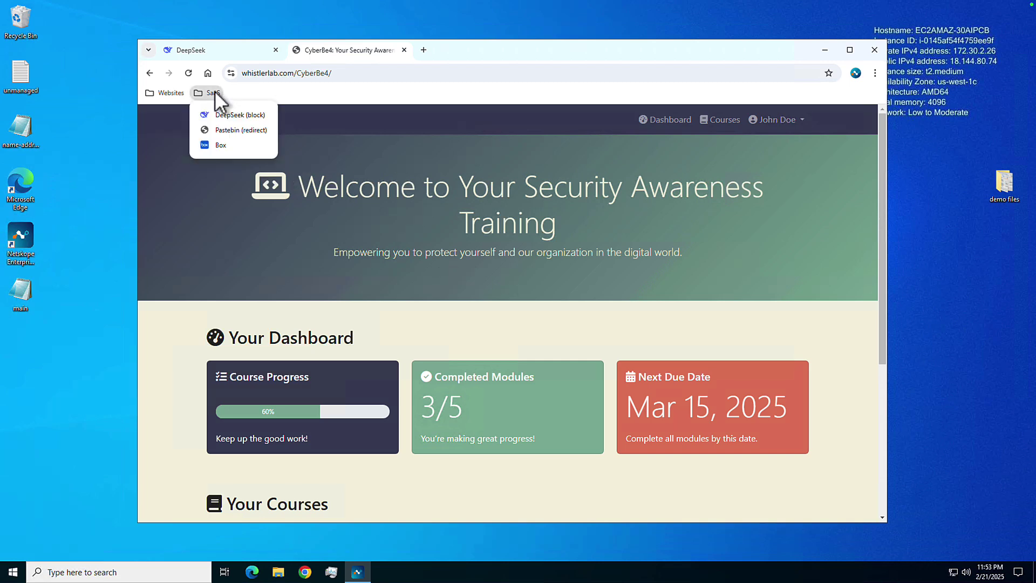
pyautogui.click(241, 130)
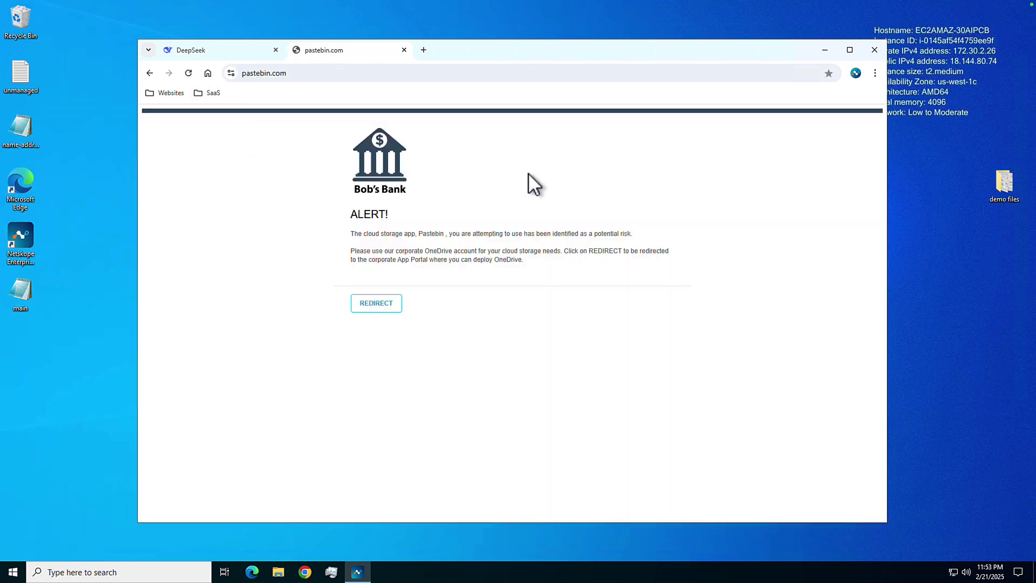
pyautogui.click(383, 304)
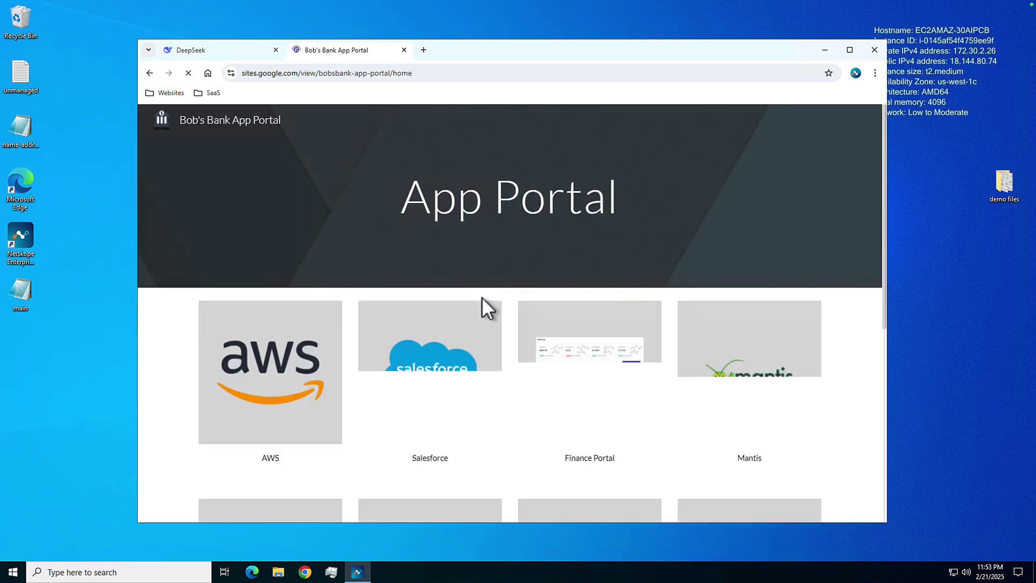
pyautogui.scroll(-4, 565, 296)
pyautogui.scroll(4, 565, 283)
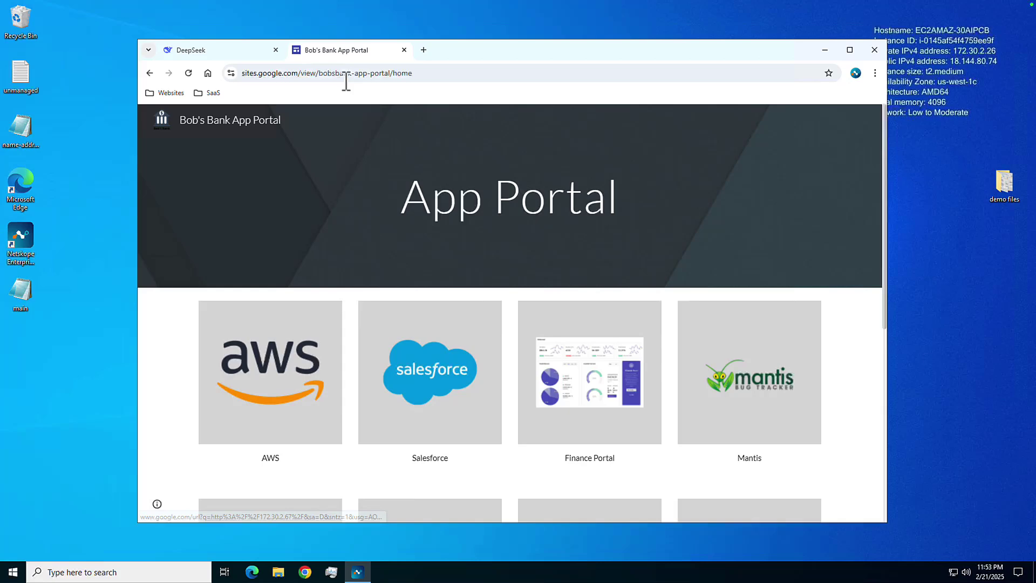
pyautogui.click(206, 94)
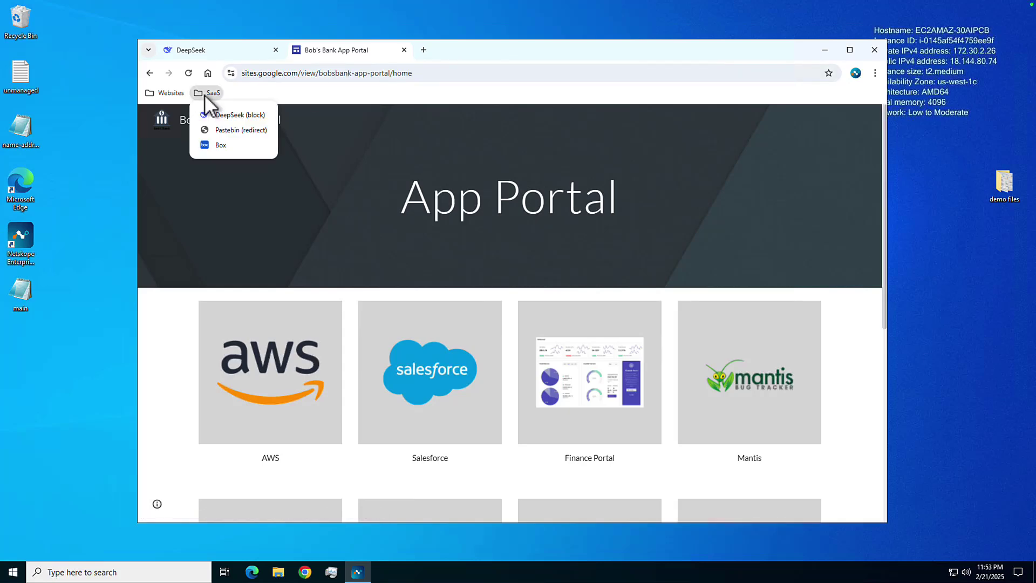
# Step: Try downloading Product Roadmap.docx from Box, dismiss the Unmanaged Device alert, then select Bistro Menu.pdf
pyautogui.click(223, 146)
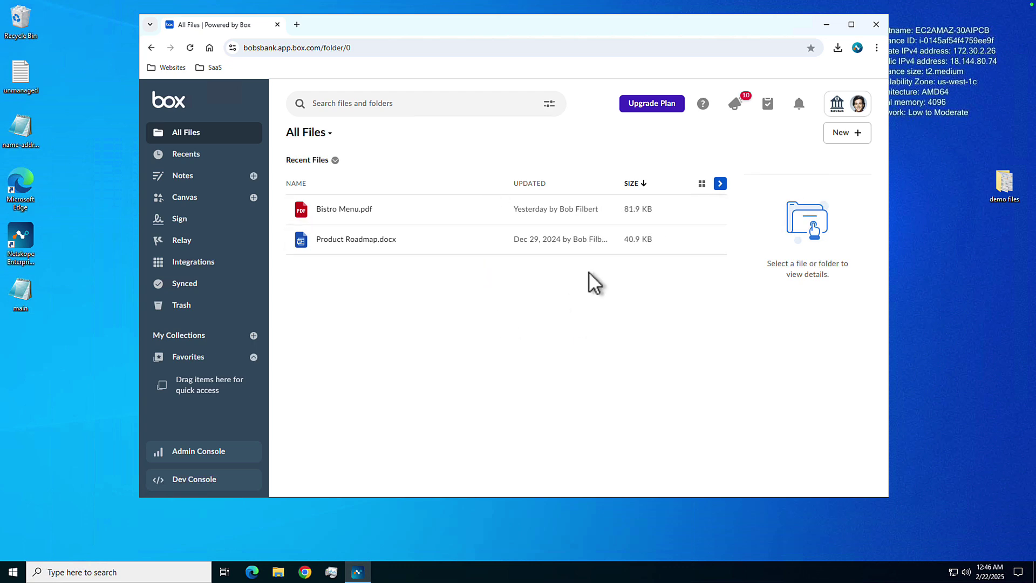
pyautogui.click(711, 239)
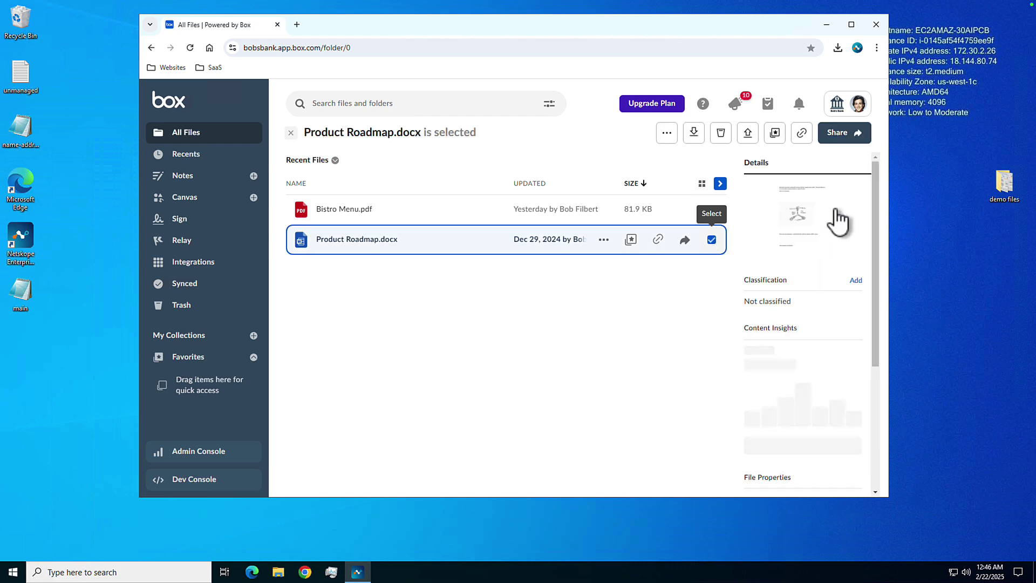
pyautogui.click(694, 133)
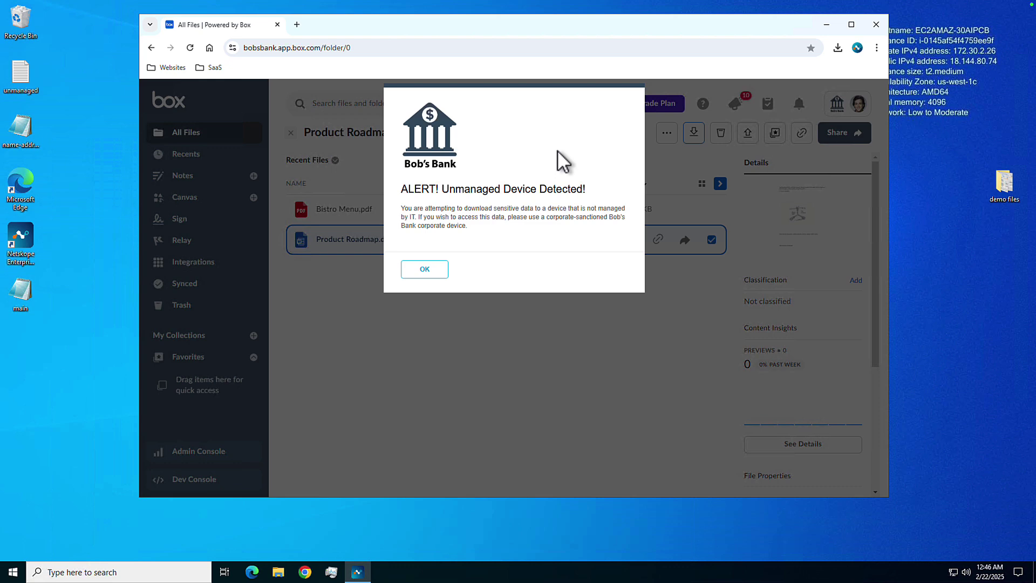
pyautogui.click(424, 269)
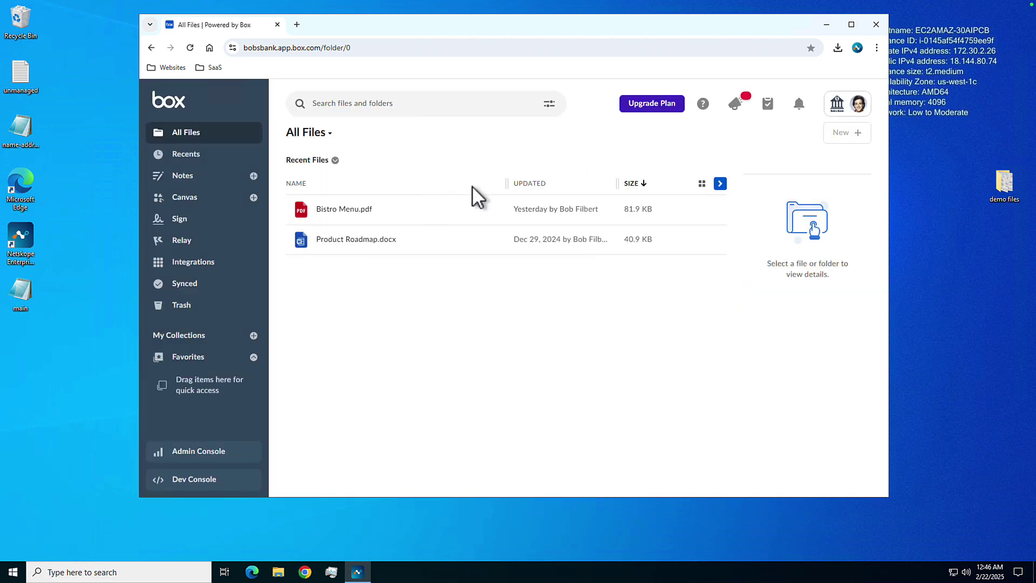
pyautogui.click(712, 210)
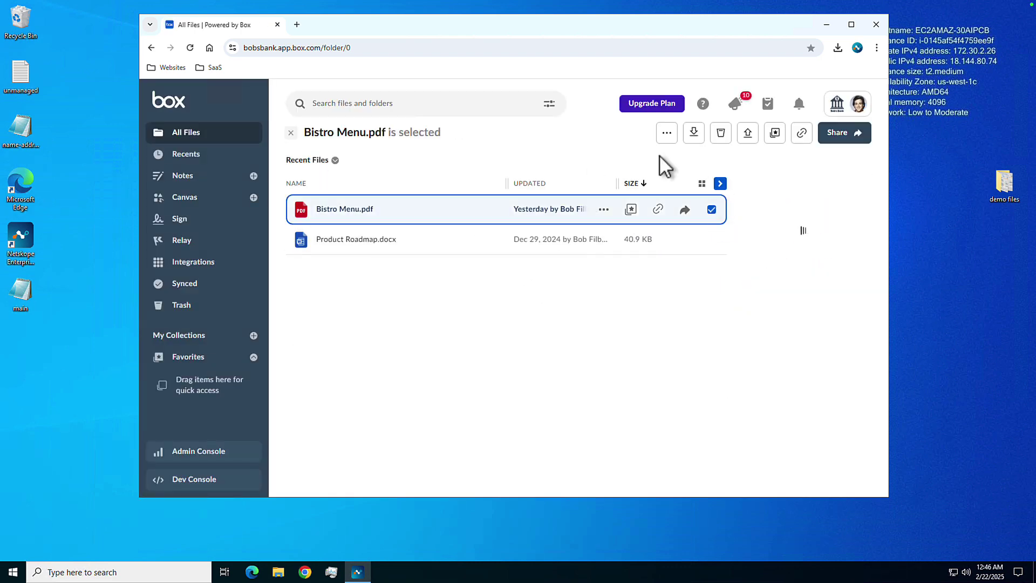